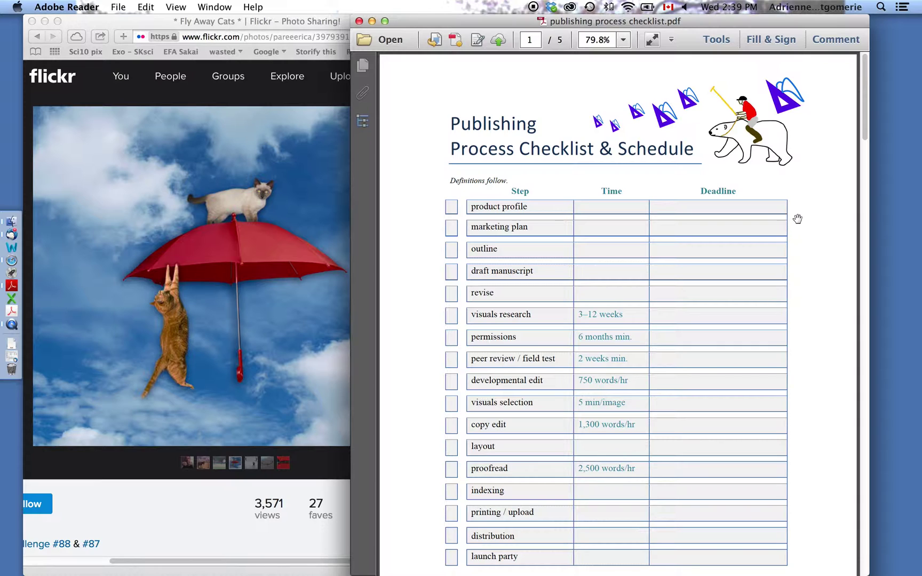
# Step: Screenshot the flying cats and red umbrella Flickr photo in Safari to the desktop
pyautogui.click(837, 208)
pyautogui.click(266, 22)
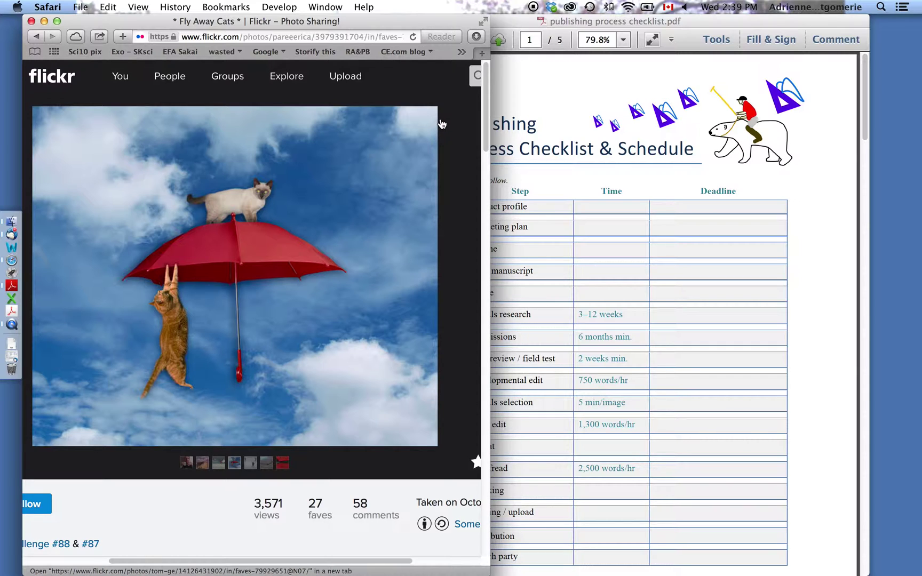
pyautogui.press('super+shift+4')
pyautogui.moveTo(436, 107); pyautogui.dragTo(34, 447)
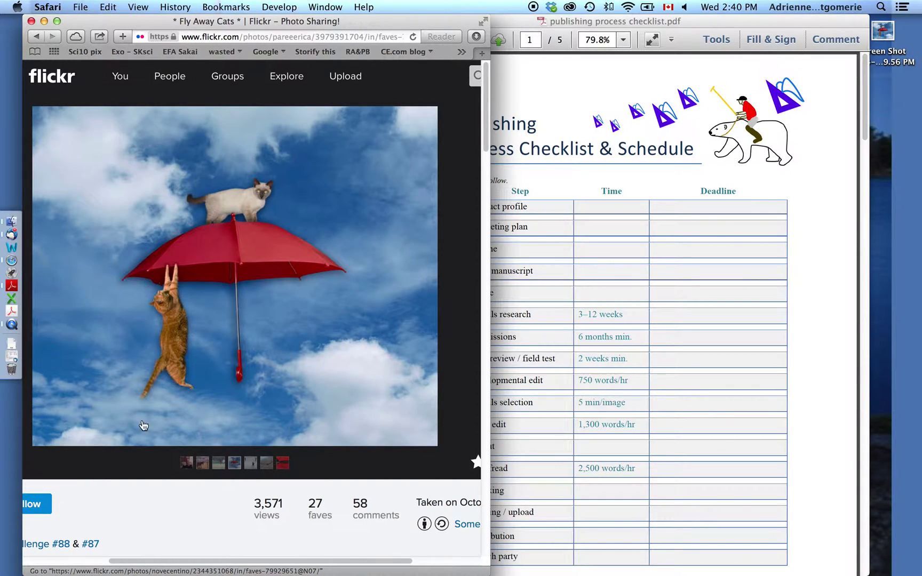
pyautogui.click(898, 57)
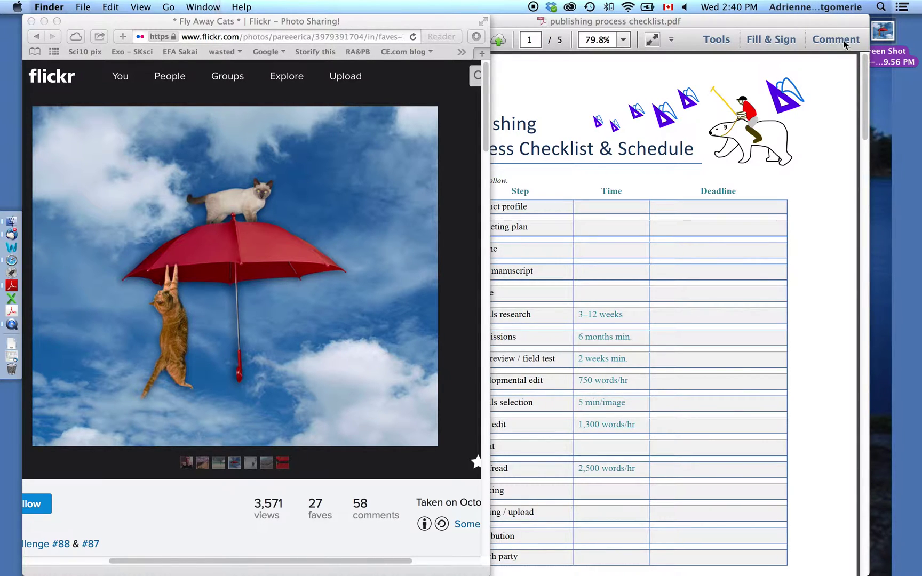
# Step: Export the screenshot from Preview as a PDF on the desktop, then return to the checklist
pyautogui.doubleClick(878, 59)
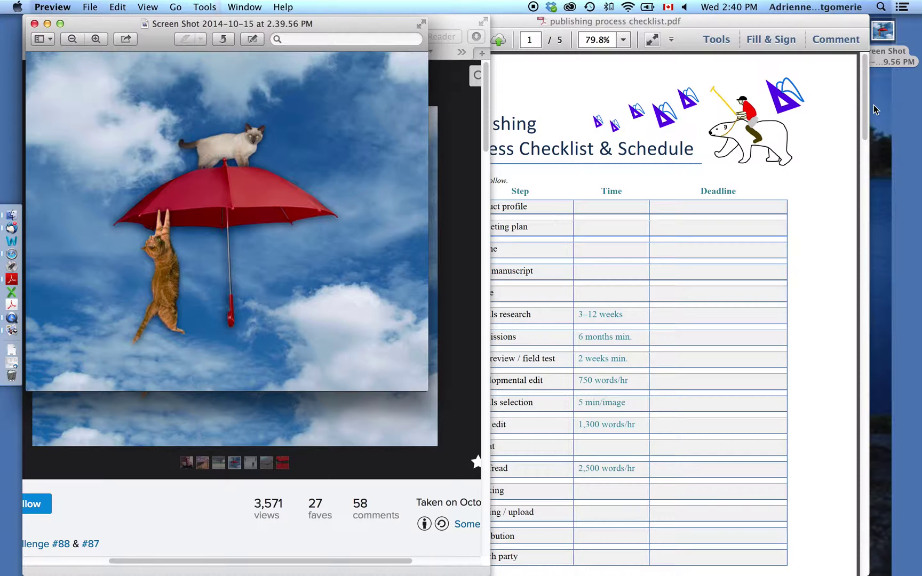
pyautogui.click(91, 7)
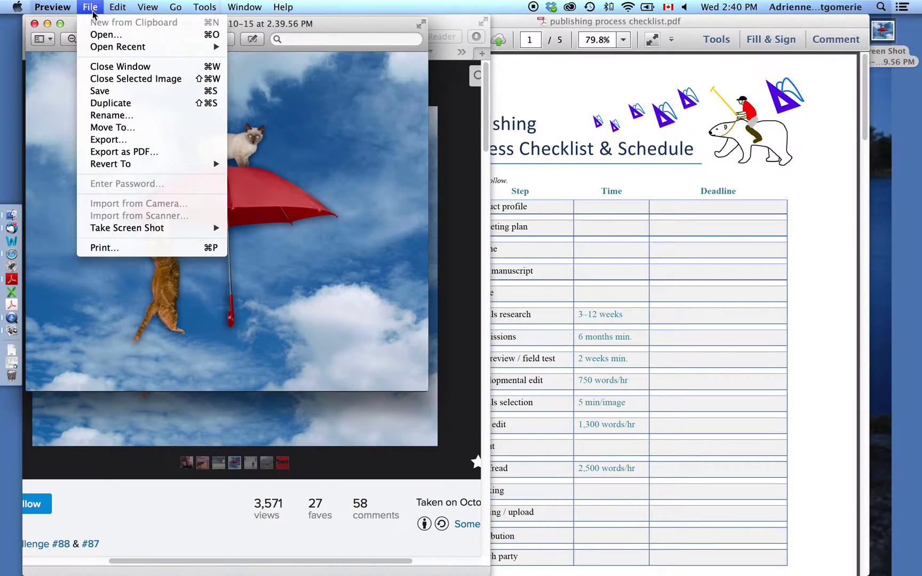
pyautogui.click(158, 155)
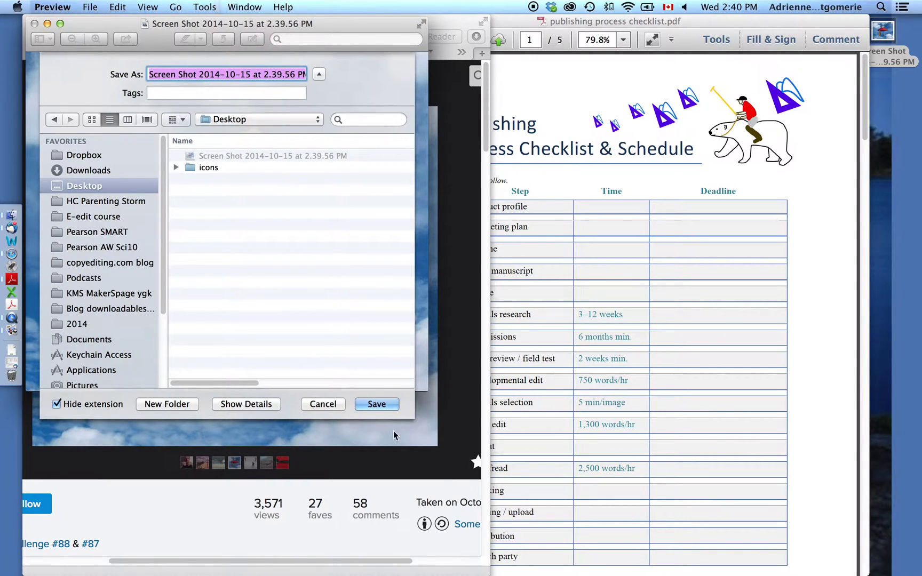
pyautogui.click(371, 406)
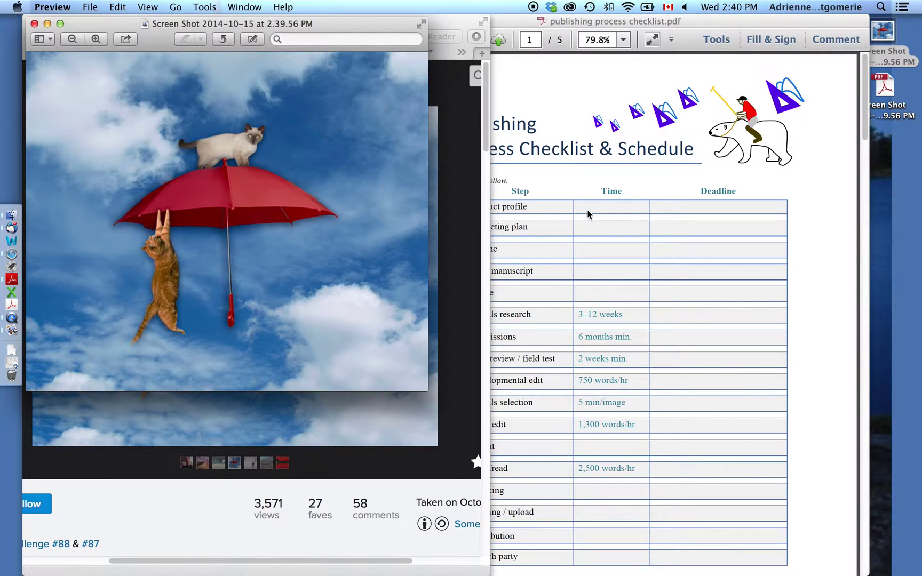
pyautogui.click(886, 110)
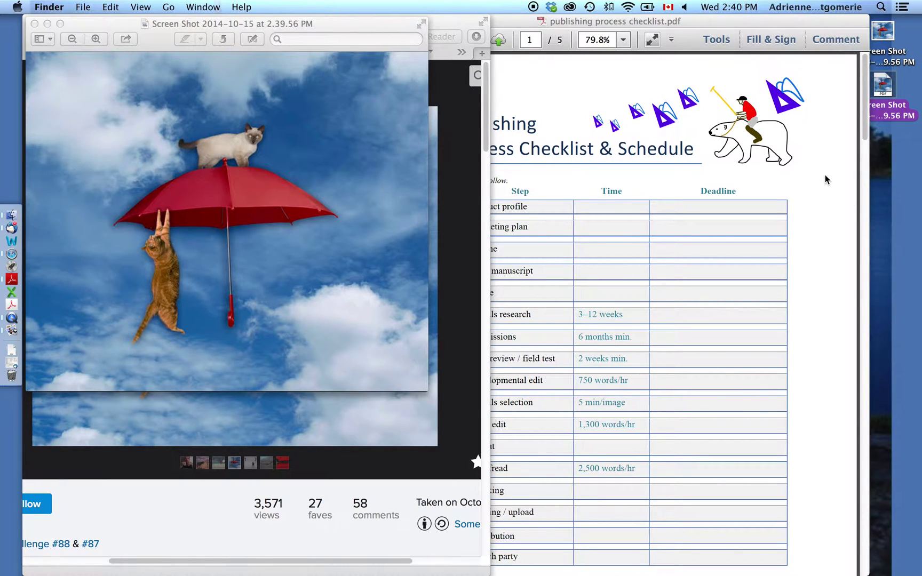
pyautogui.click(817, 129)
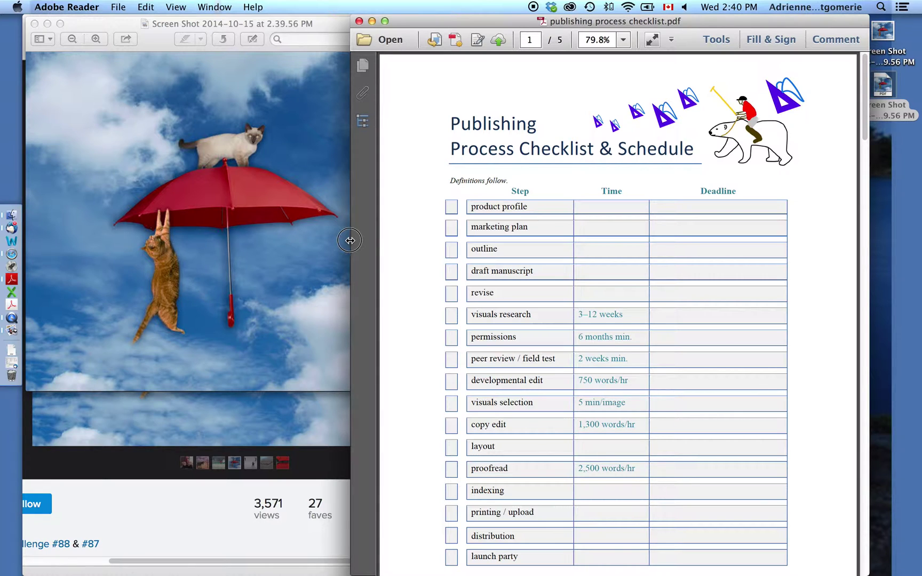
# Step: Widen the Adobe Reader window and bring up the Comment pane's stamp list
pyautogui.moveTo(351, 239); pyautogui.dragTo(18, 255)
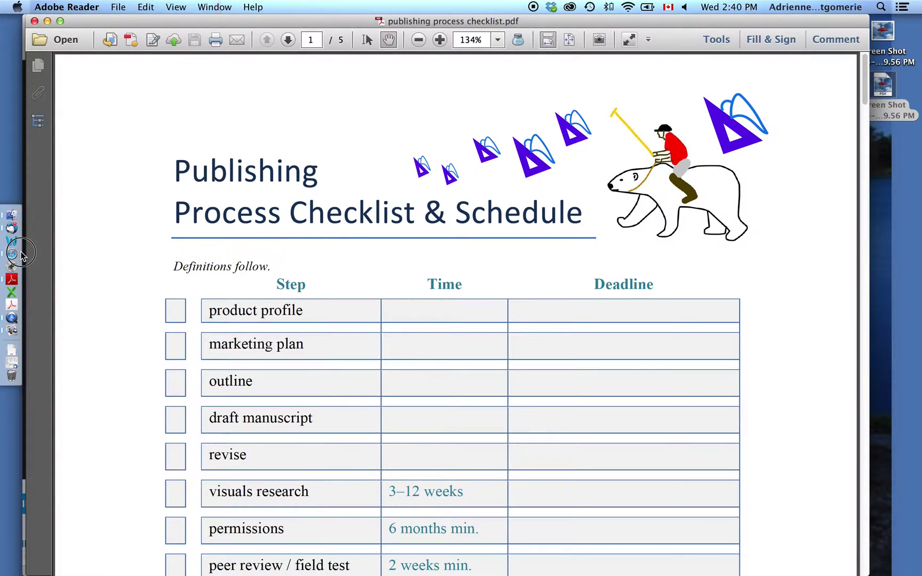
pyautogui.click(840, 45)
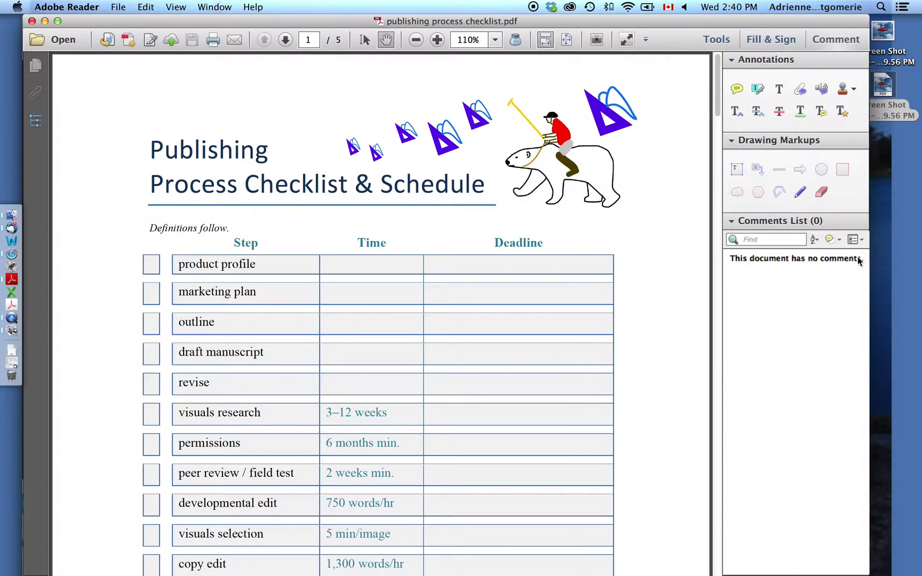
pyautogui.click(855, 90)
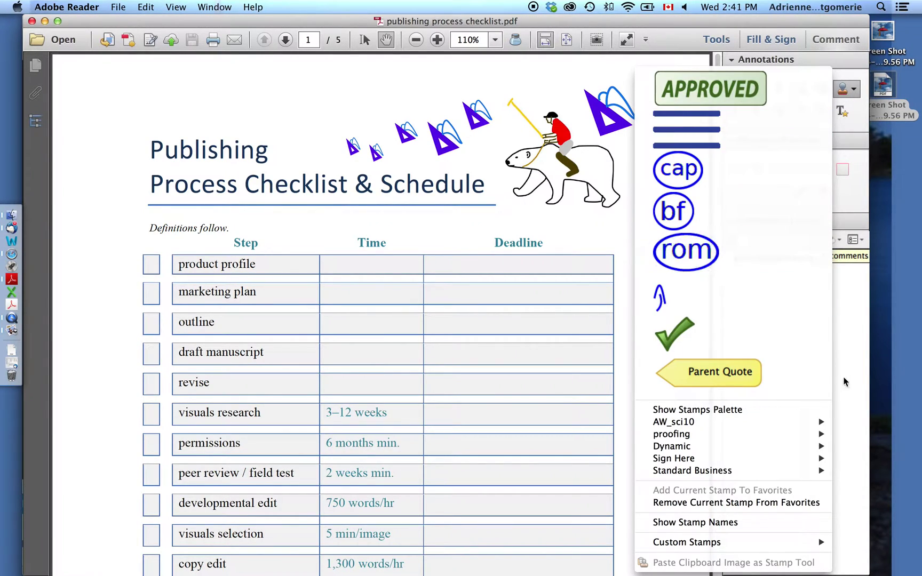
# Step: Create a custom stamp using the cat-umbrella screenshot PDF from the desktop as its image
pyautogui.moveTo(792, 543)
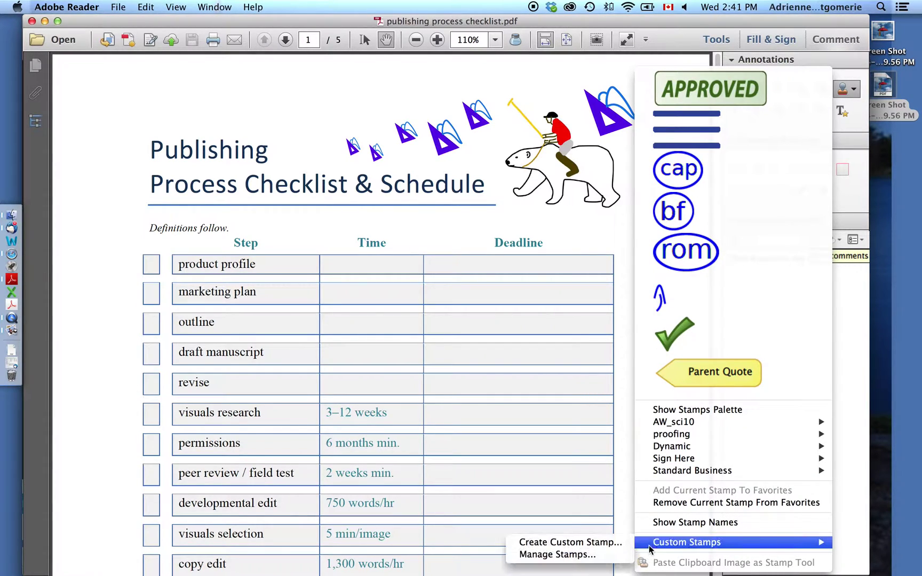
pyautogui.click(622, 545)
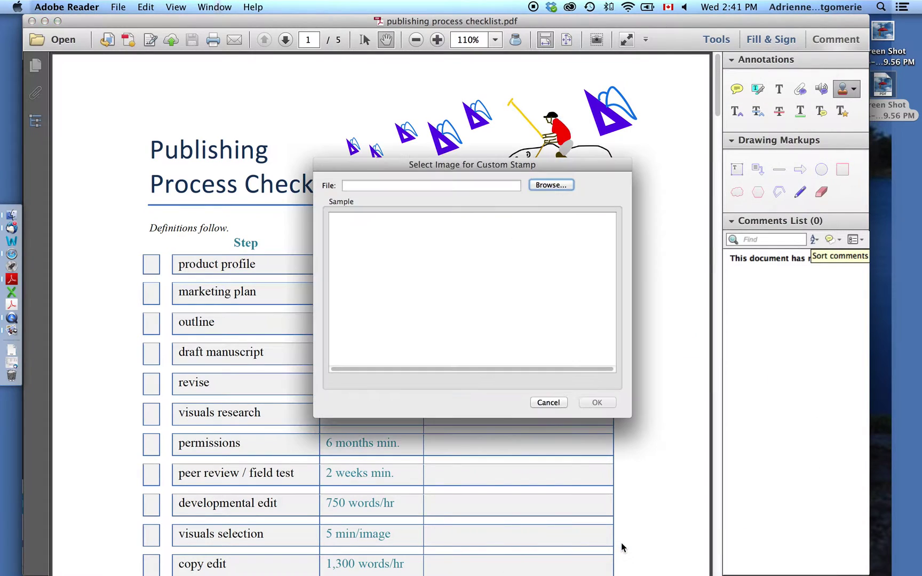
pyautogui.click(558, 186)
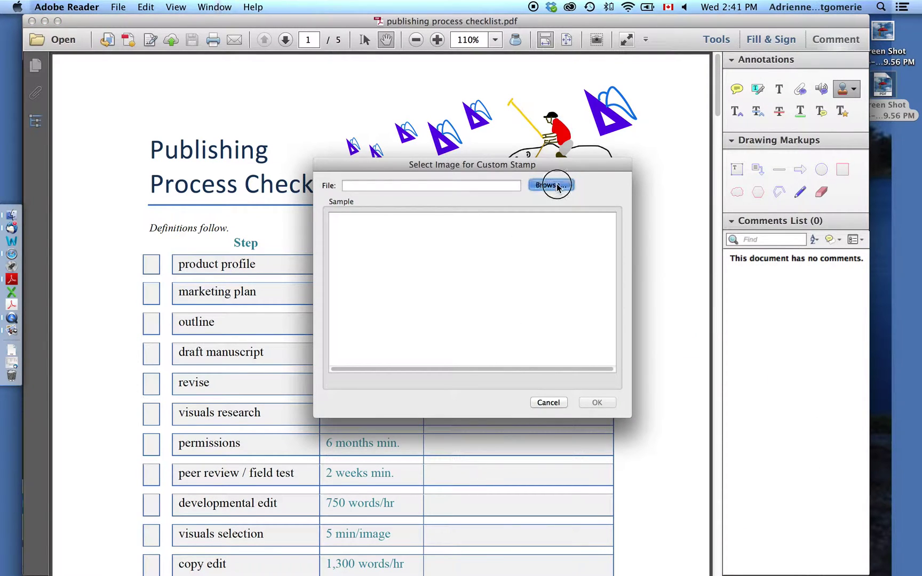
pyautogui.click(401, 295)
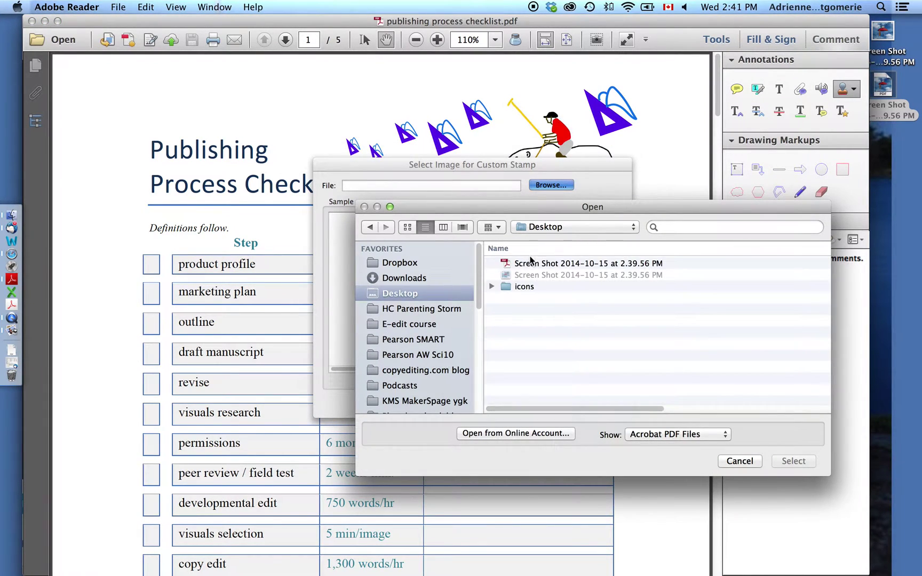
pyautogui.doubleClick(531, 264)
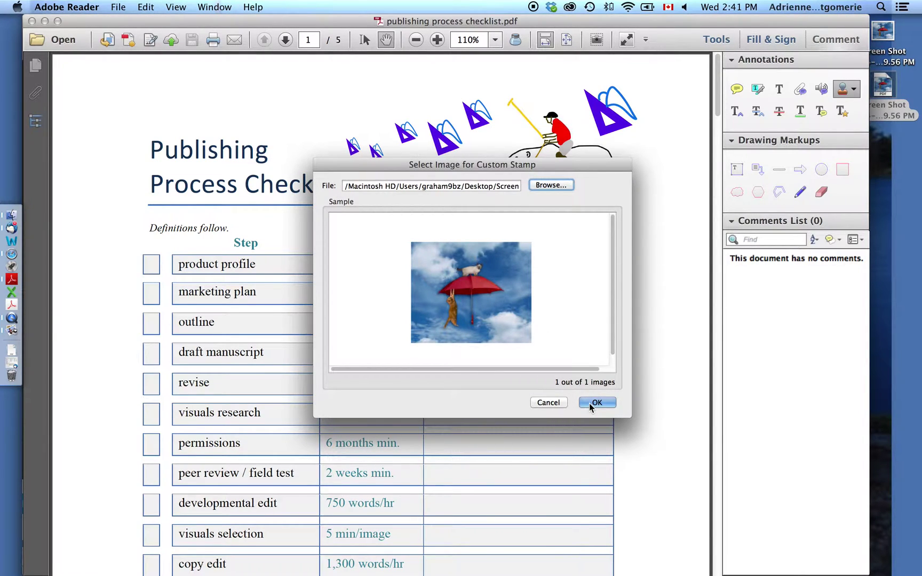
pyautogui.click(594, 403)
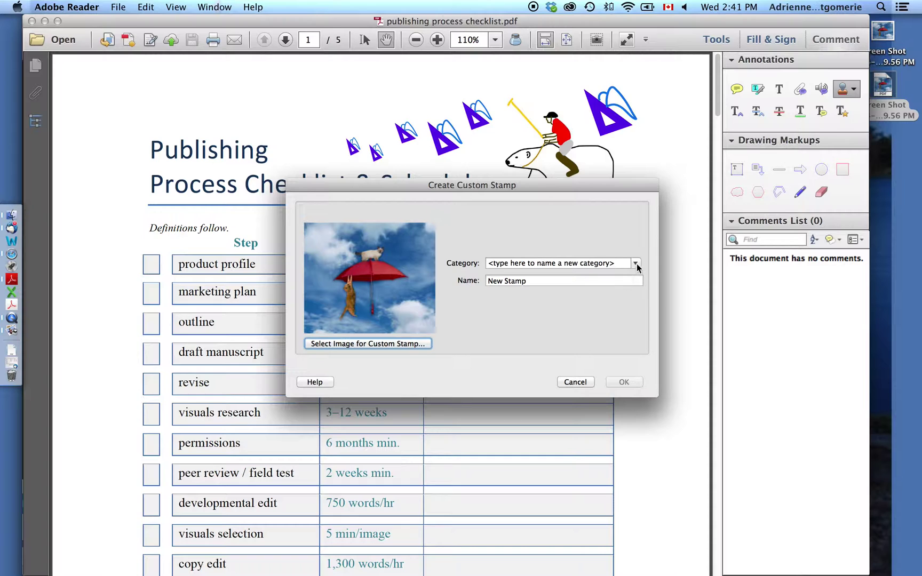
# Step: Save the custom stamp as 'umbrella image' under the 'proofing' category
pyautogui.click(636, 265)
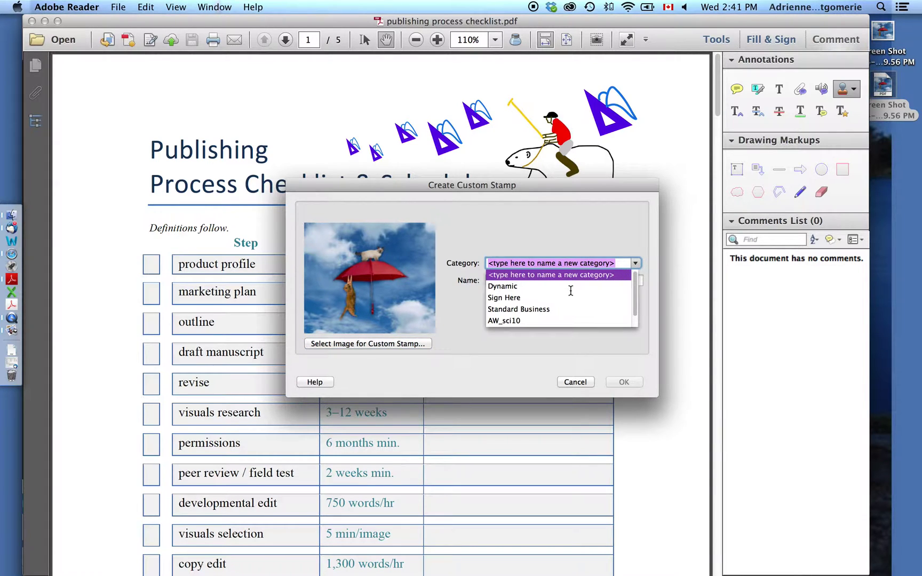
pyautogui.moveTo(635, 292); pyautogui.dragTo(635, 303)
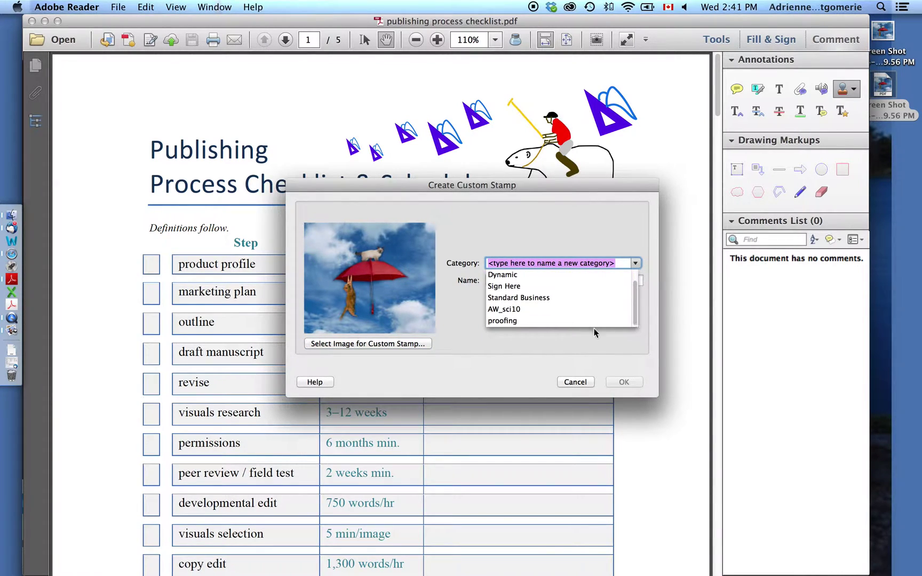
pyautogui.click(507, 322)
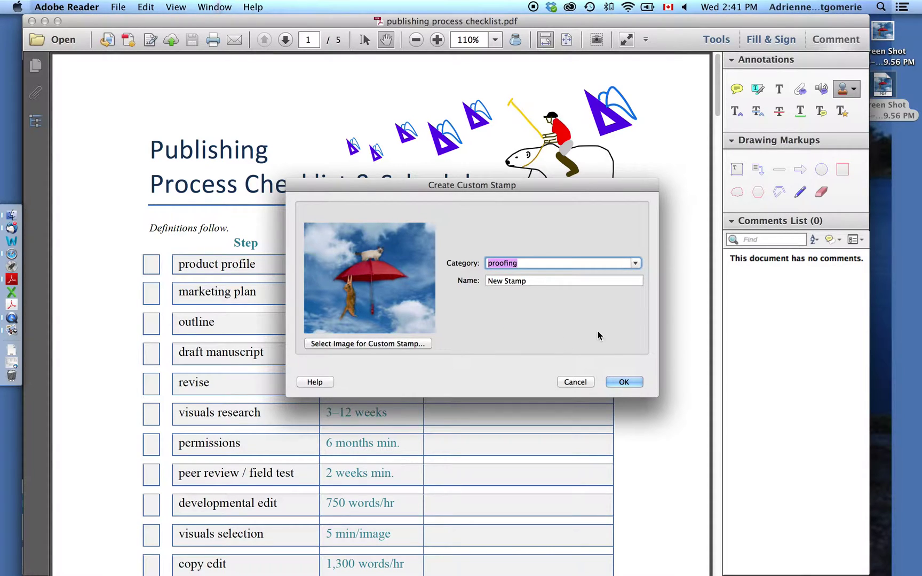
pyautogui.tripleClick(526, 278)
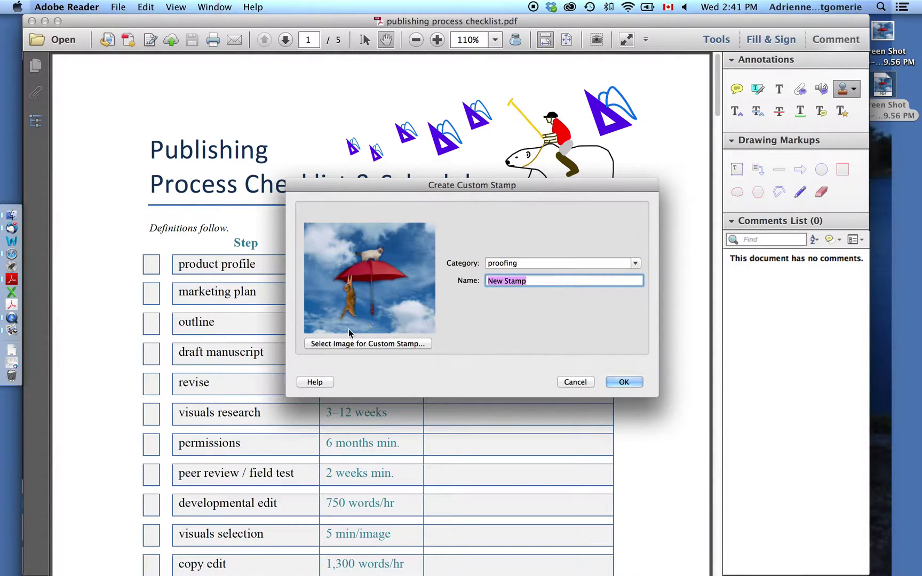
pyautogui.write('umbrella image')
pyautogui.click(627, 383)
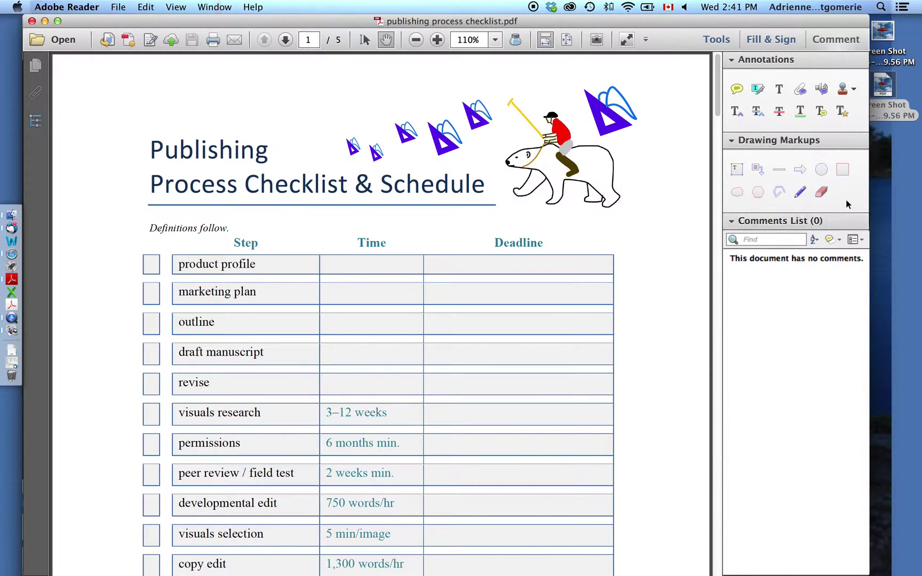
# Step: Place the proofing 'umbrella image' stamp over the polar bear illustration on page 1
pyautogui.click(854, 91)
pyautogui.moveTo(670, 435)
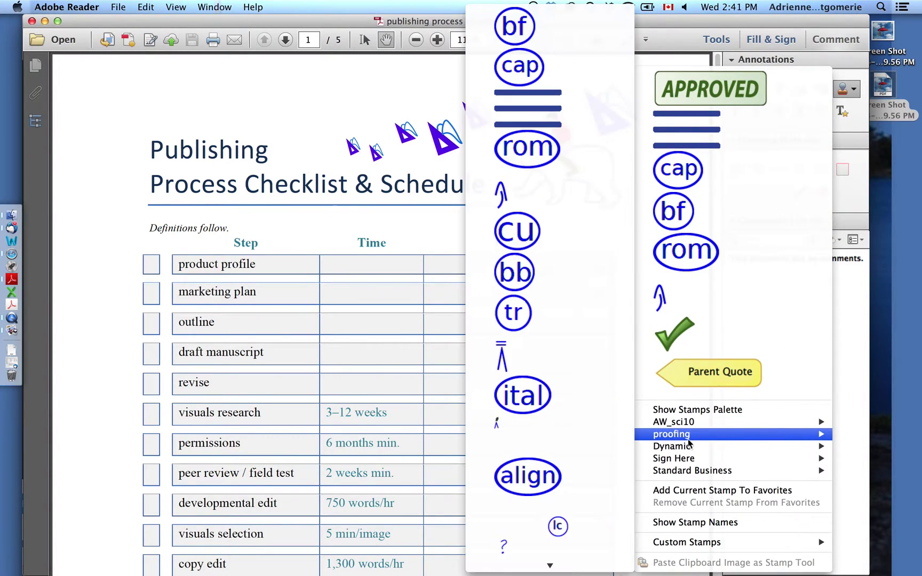
pyautogui.moveTo(550, 564)
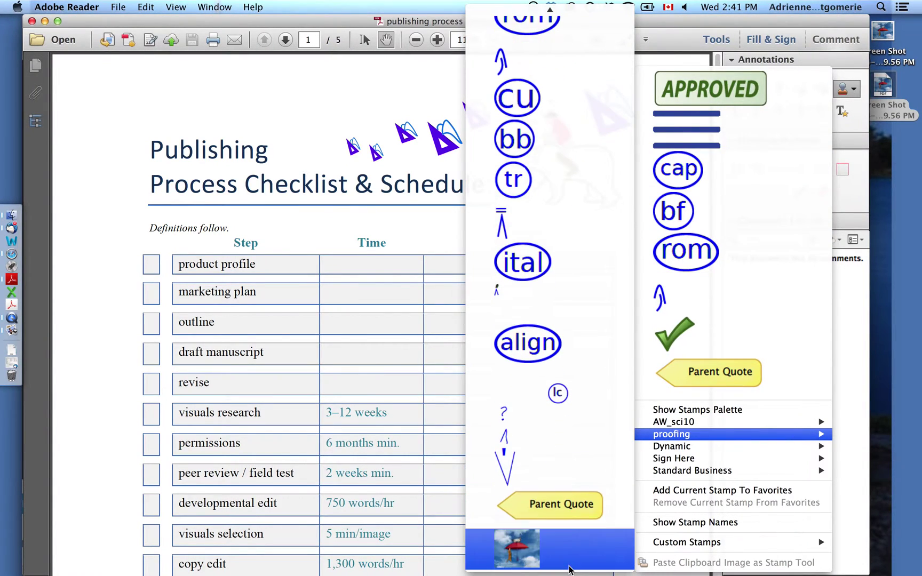
pyautogui.click(547, 567)
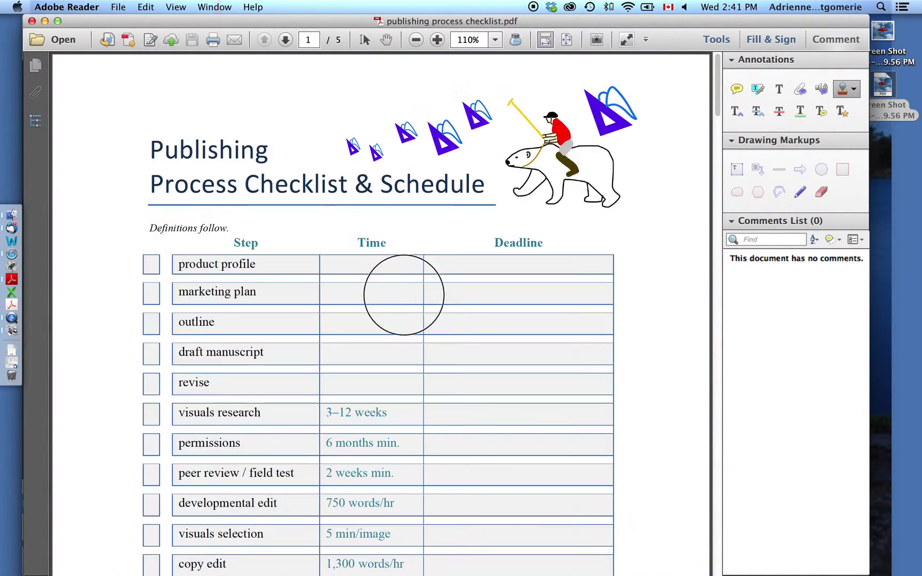
pyautogui.moveTo(496, 309); pyautogui.dragTo(610, 222)
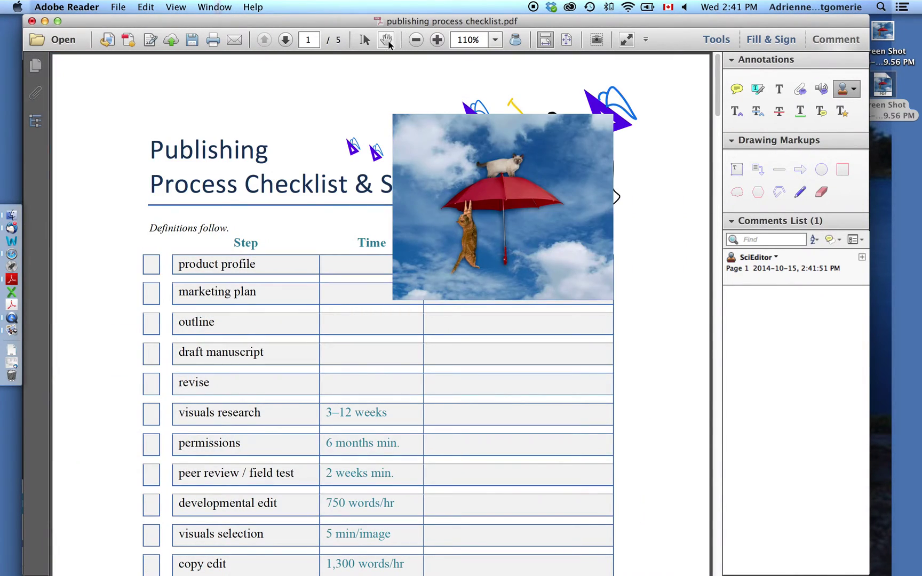
# Step: Shrink the cat-umbrella stamp so the checklist title and Deadline heading are visible
pyautogui.click(387, 40)
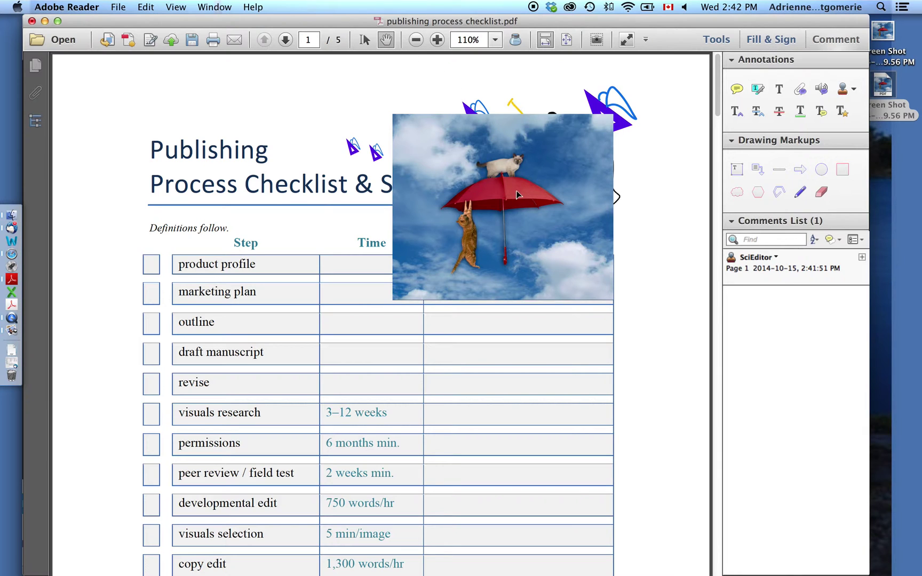
pyautogui.moveTo(517, 195); pyautogui.dragTo(536, 195)
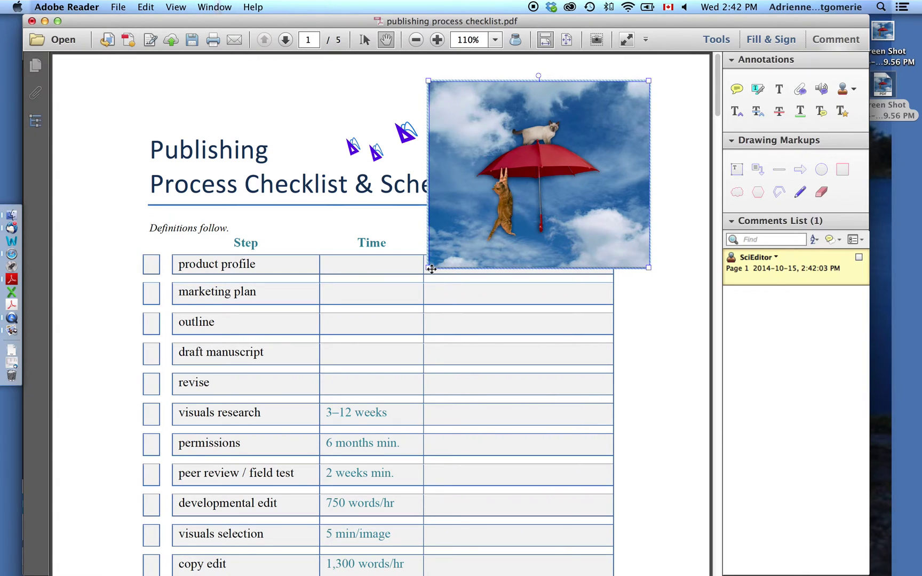
pyautogui.moveTo(431, 268); pyautogui.dragTo(475, 224)
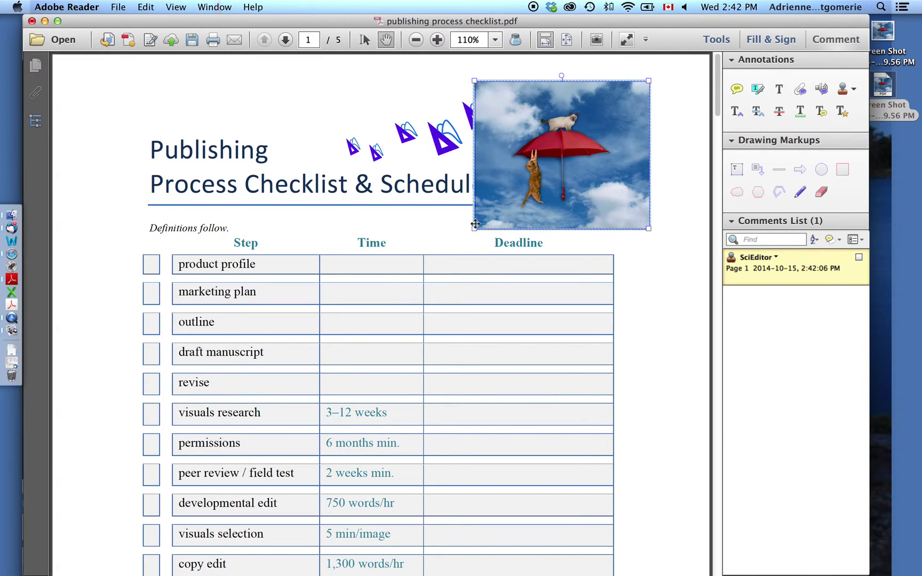
pyautogui.click(758, 170)
# Step: Add a callout reading 'replace image as shown' pointing at the stamp from the top-left margin
pyautogui.click(450, 118)
pyautogui.click(334, 112)
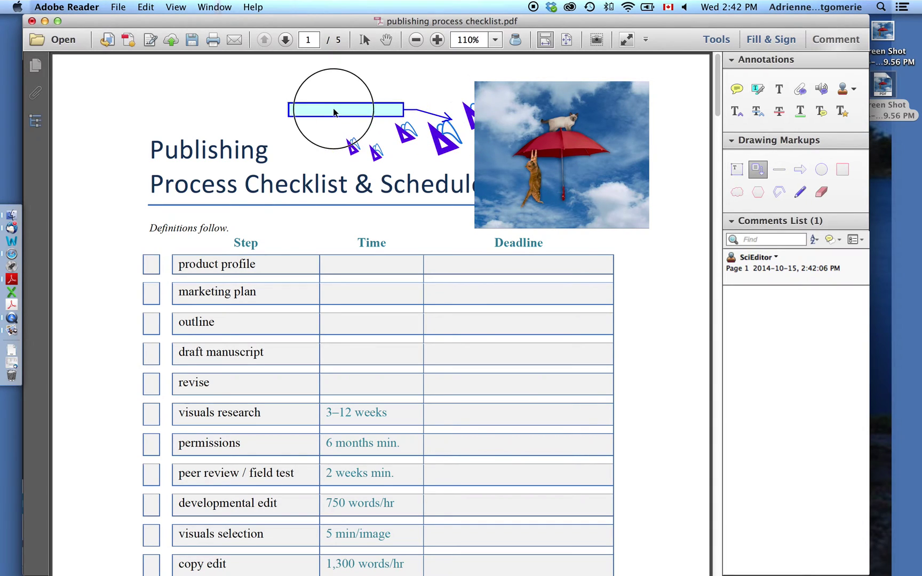
pyautogui.moveTo(334, 113); pyautogui.dragTo(229, 96)
pyautogui.click(140, 150)
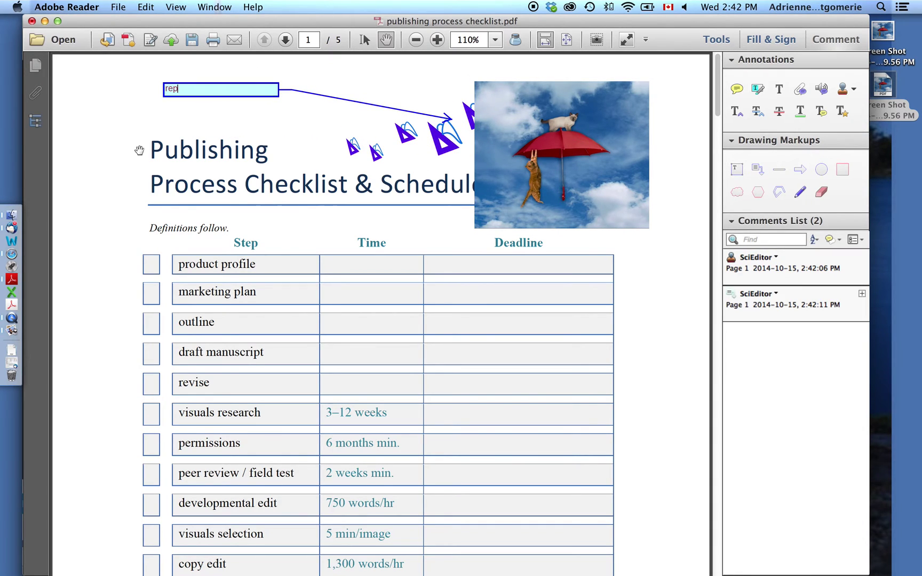
pyautogui.write('replace image as shown')
pyautogui.click(416, 230)
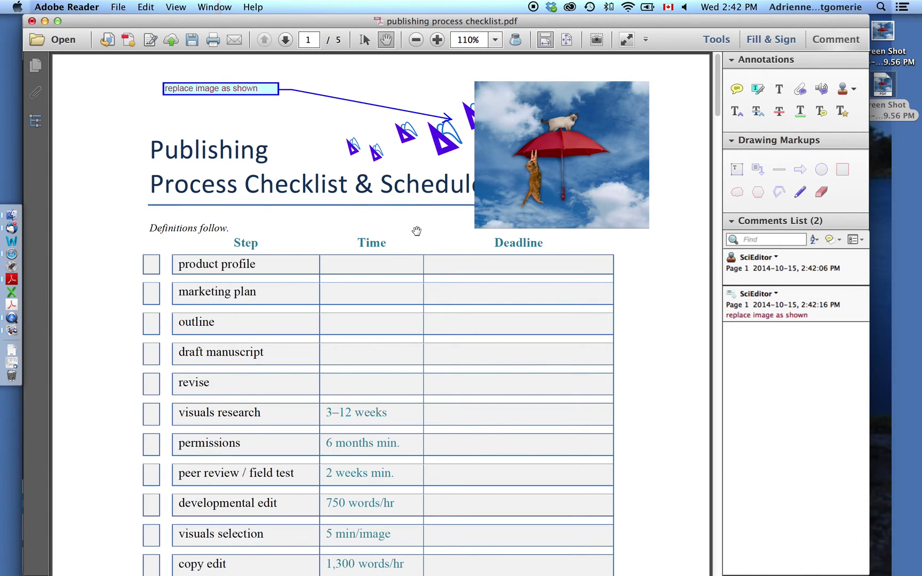